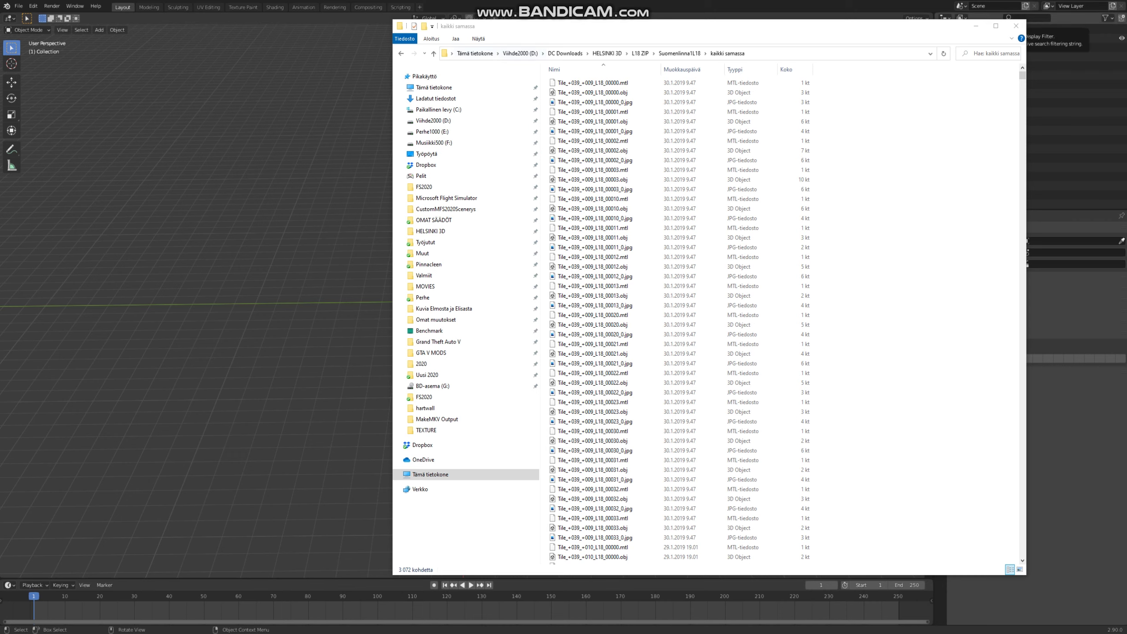
Return Explorer to the Suomenlinna1L18 folder and bring Blender to the front.
click(401, 53)
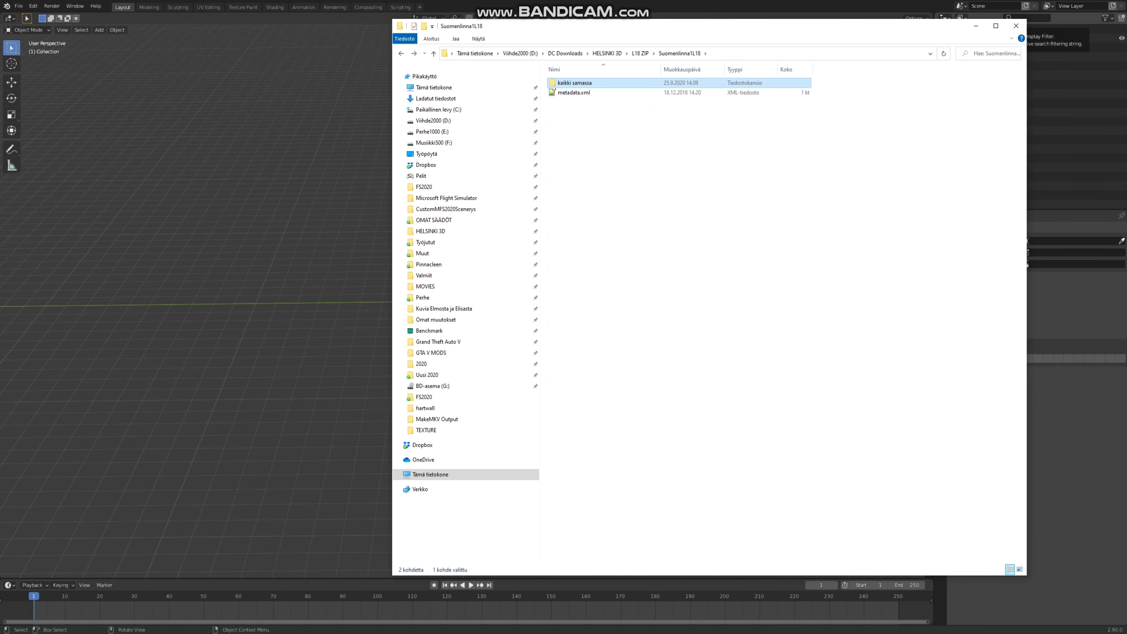
click(18, 6)
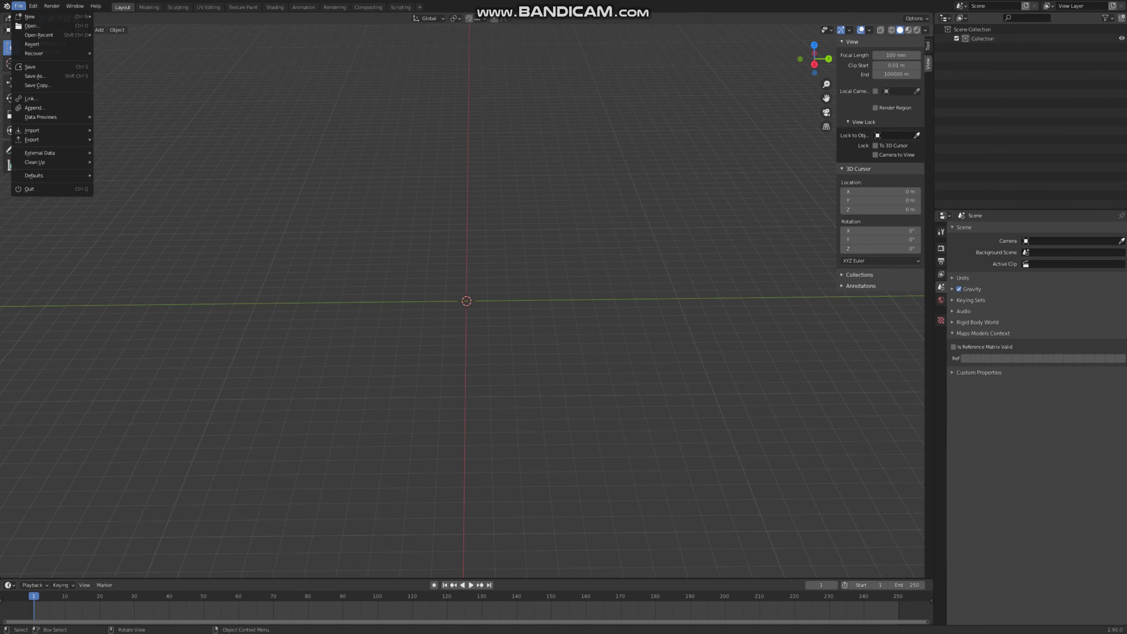
mouse_move(32, 129)
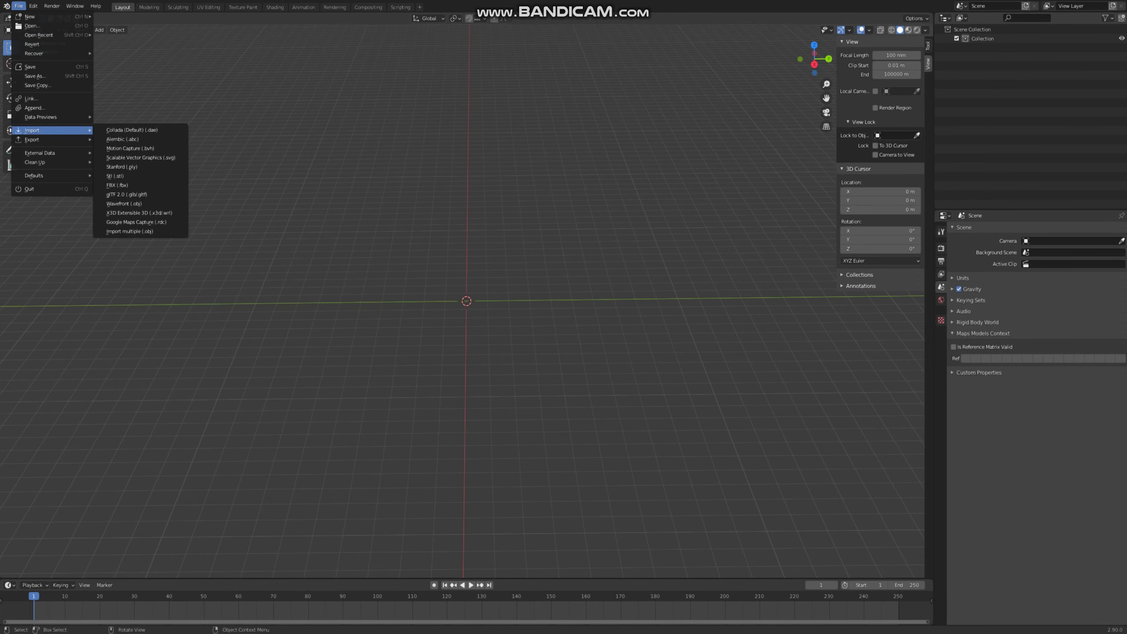
Start a multiple-OBJ import and browse to L18 ZIP/Suomenlinna1L18/kaikki samassa.
click(129, 230)
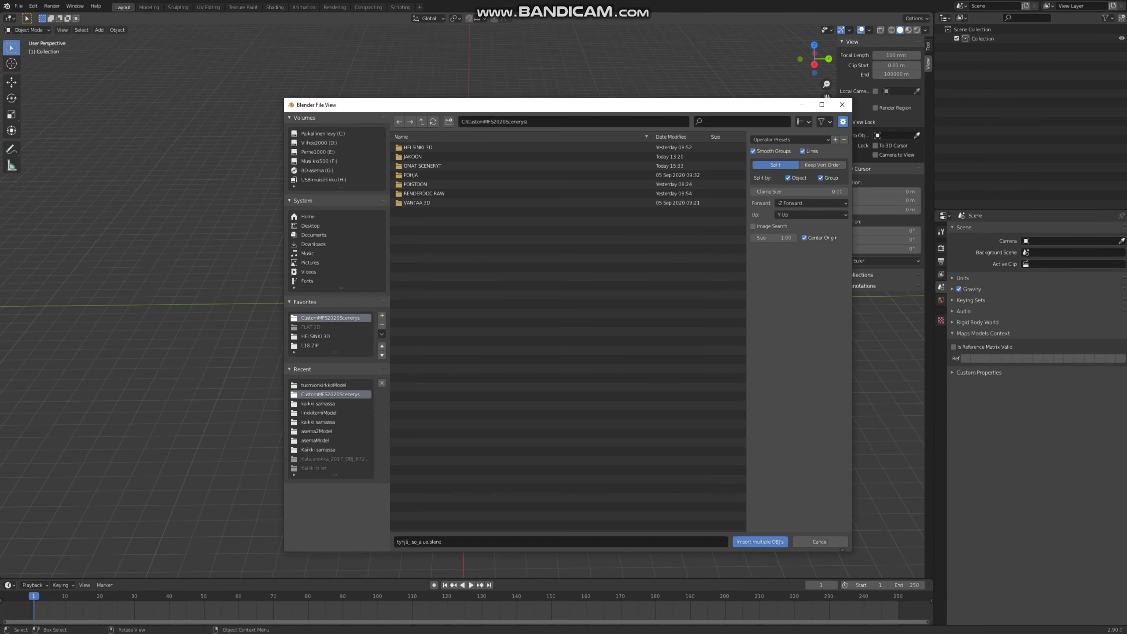
click(318, 403)
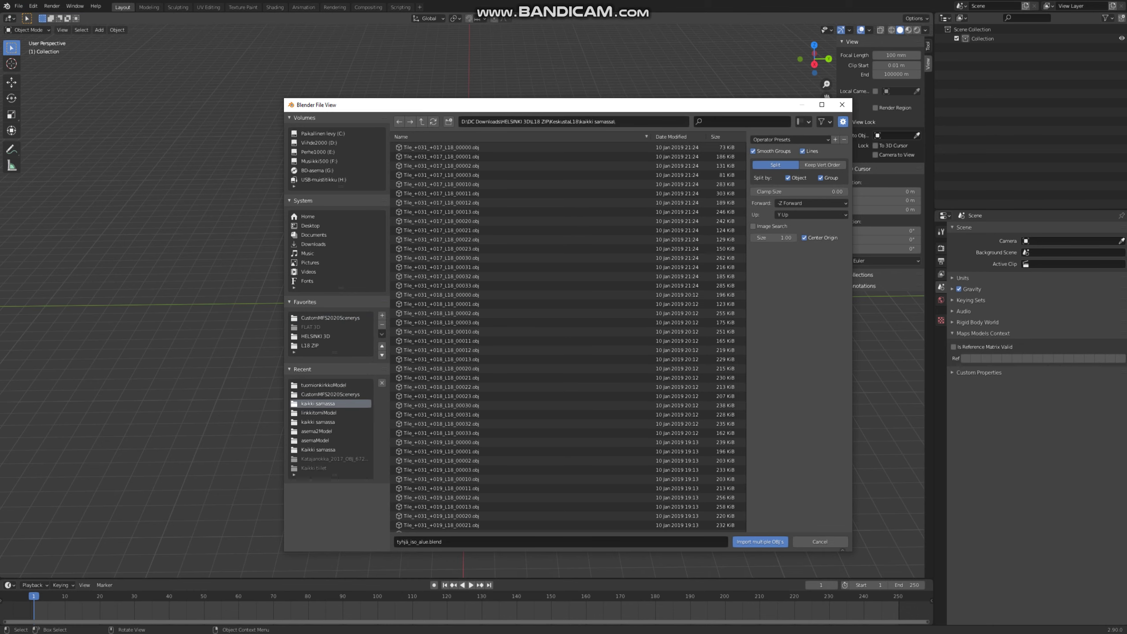
click(422, 121)
click(421, 122)
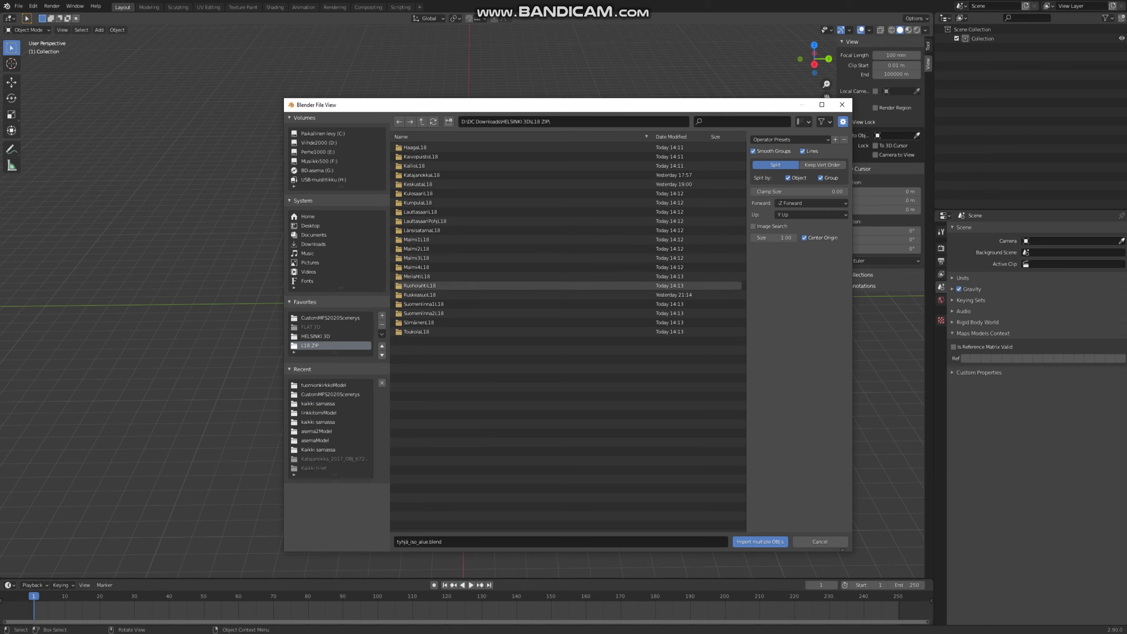
click(424, 304)
double_click(423, 304)
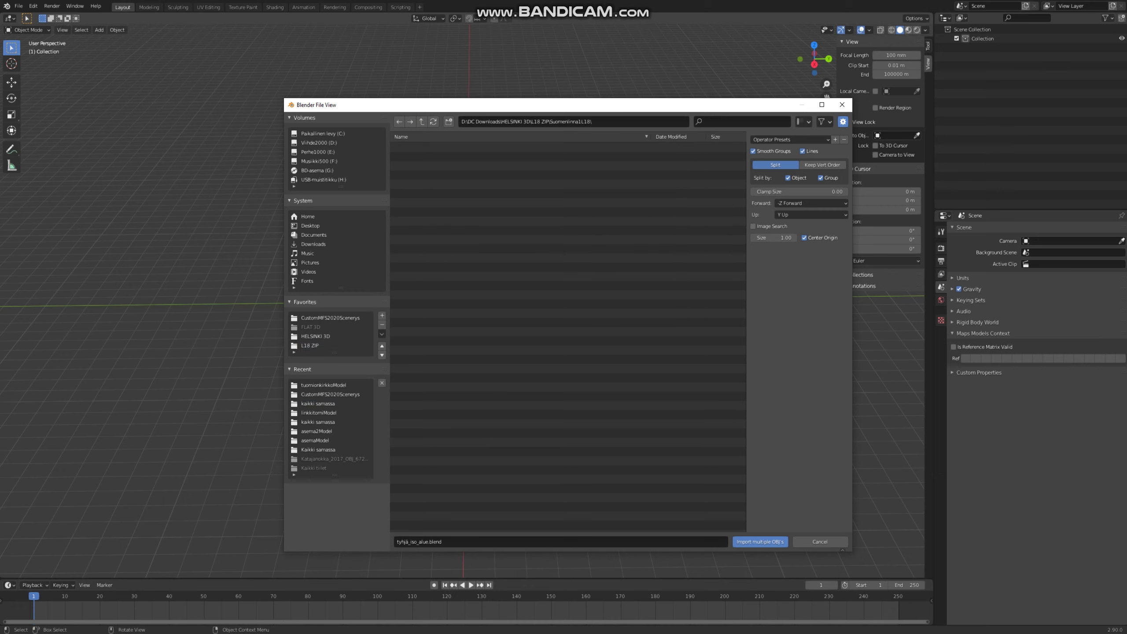
double_click(417, 147)
Select every .obj tile in the folder and import them all.
click(417, 147)
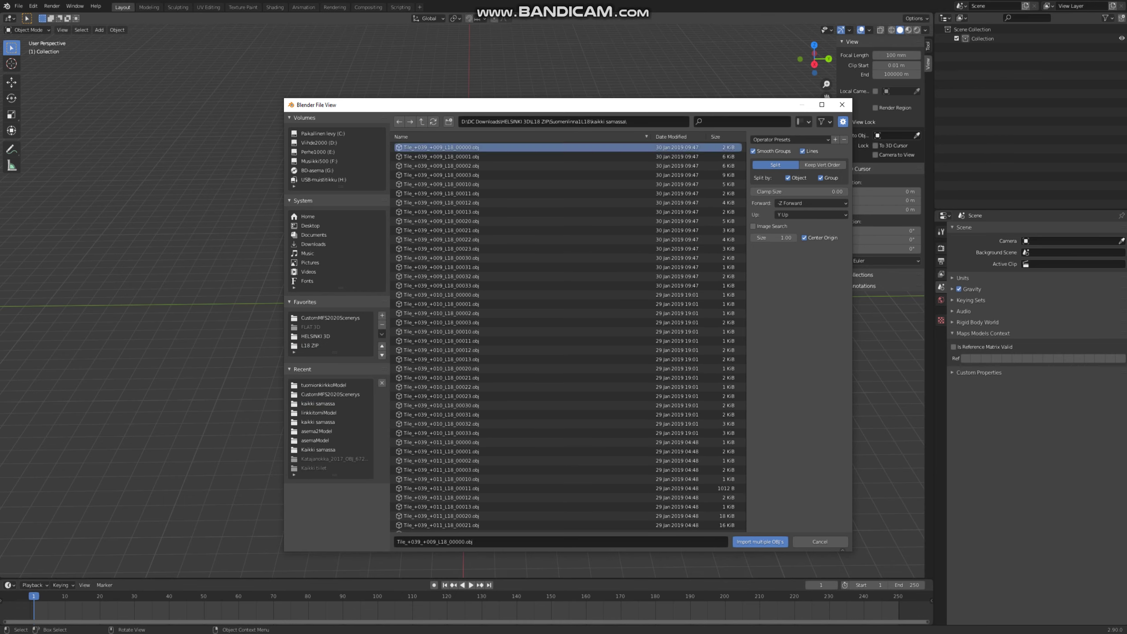
scroll(568, 332, down, 5)
scroll(568, 333, down, 10)
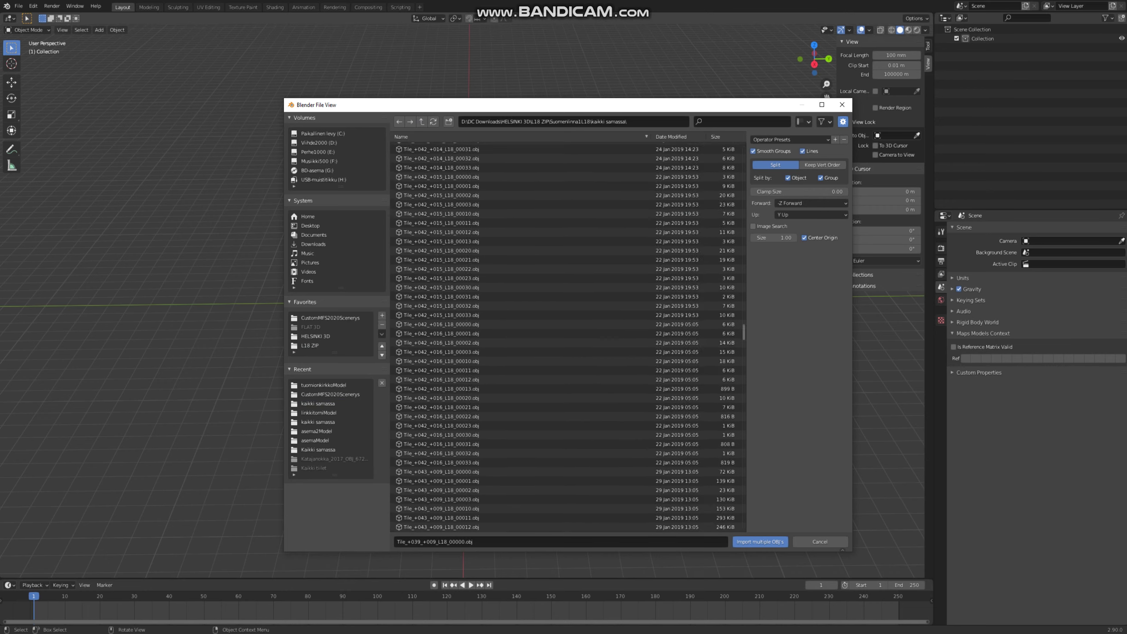
scroll(568, 333, down, 10)
scroll(568, 333, down, 10)
scroll(568, 333, down, 10)
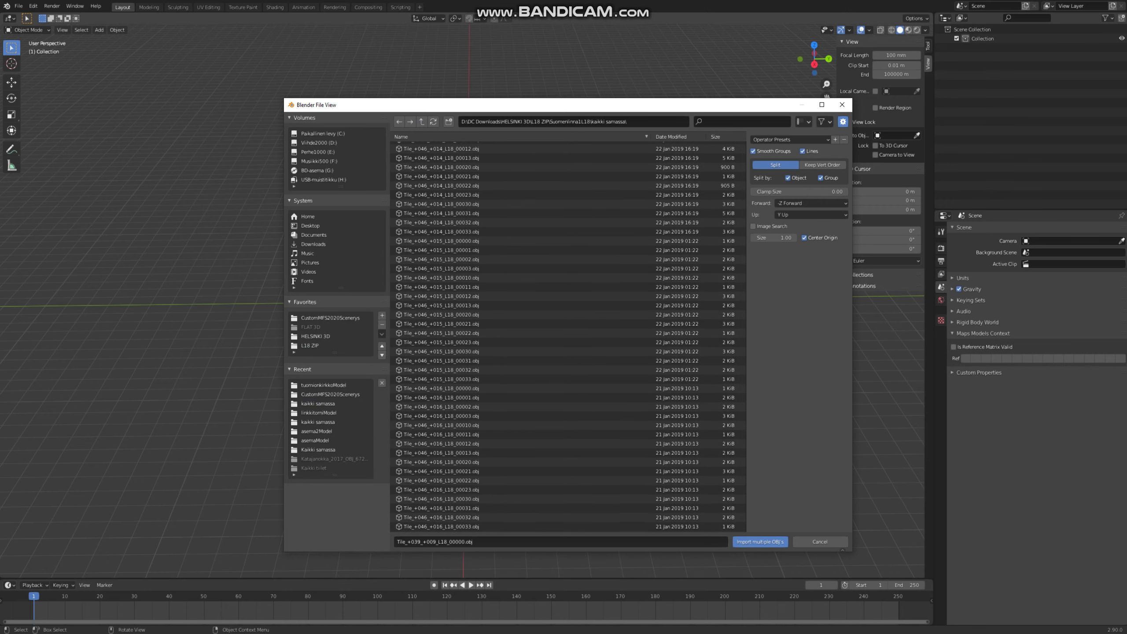
shift+click(444, 527)
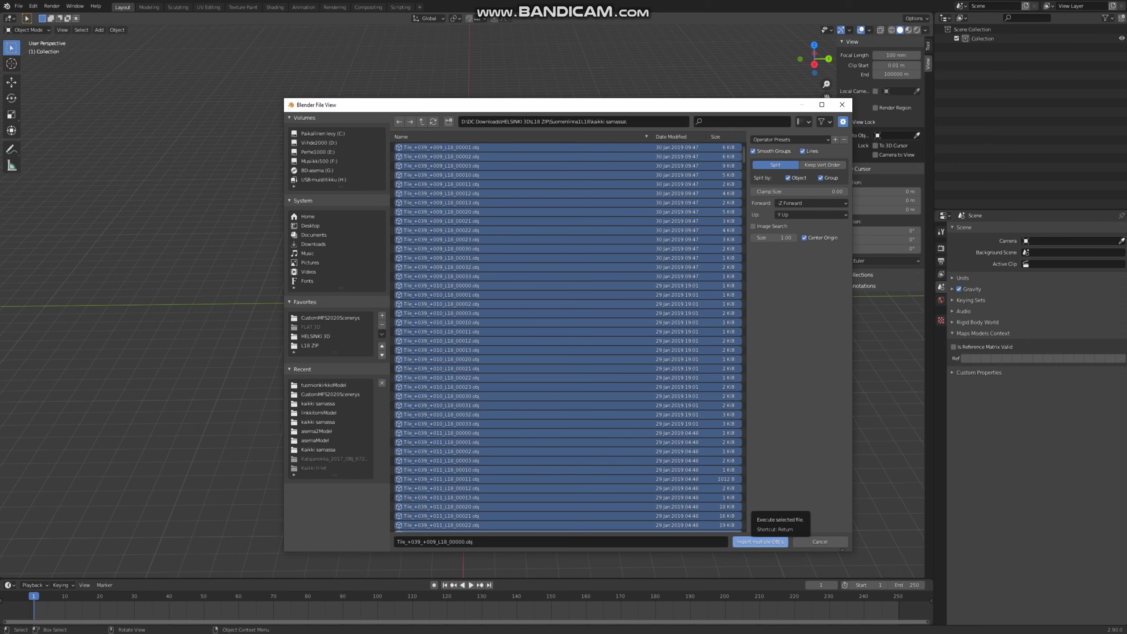
click(759, 542)
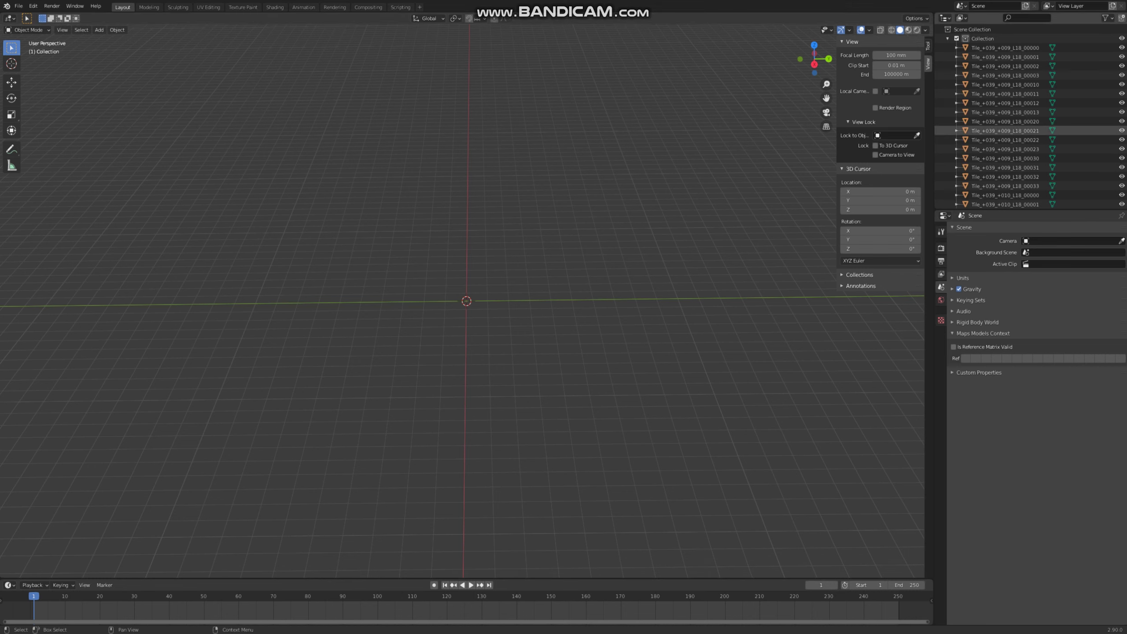
Frame all imported tiles at an angle and show them in Material Preview shading.
key(a)
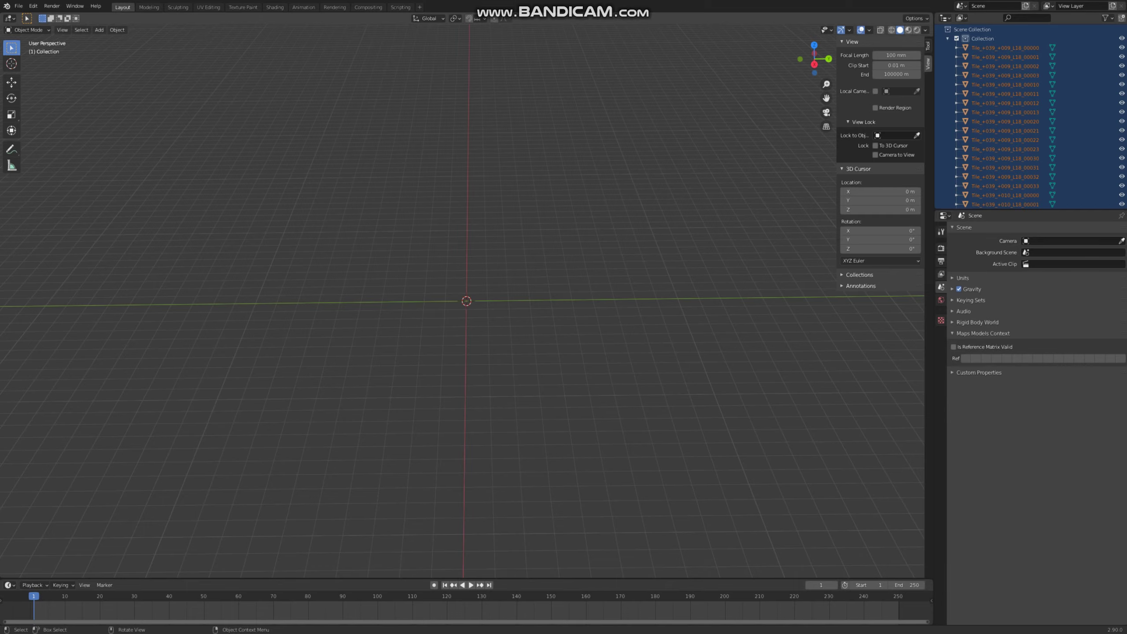
key(KP_Decimal)
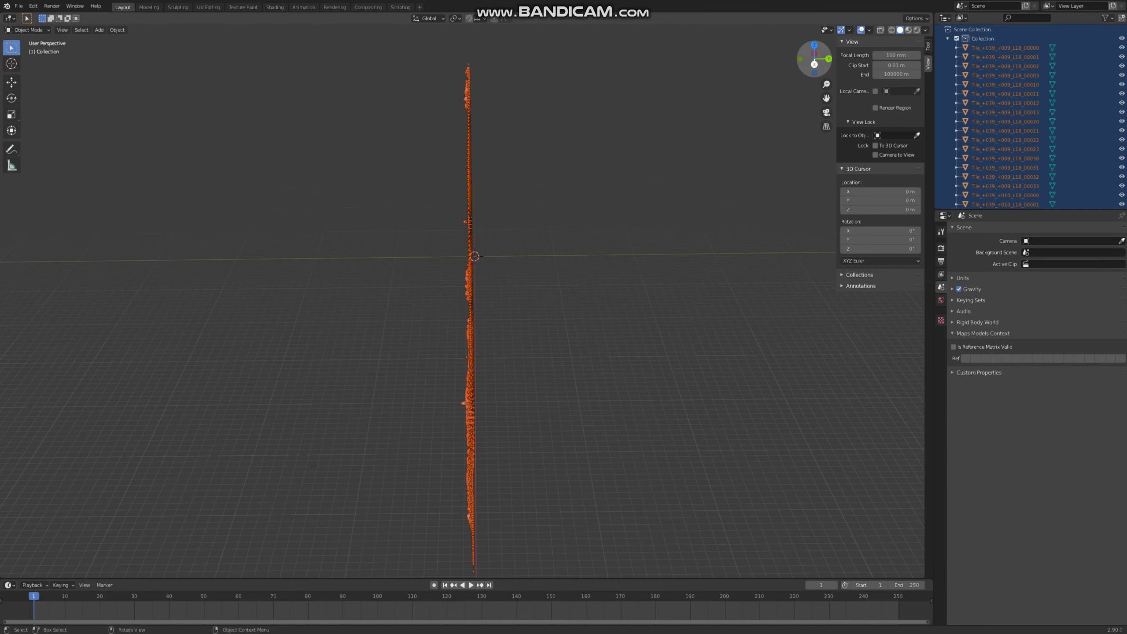
mouse_move(814, 59)
mouse_down()
mouse_move(798, 66)
mouse_move(821, 56)
mouse_up()
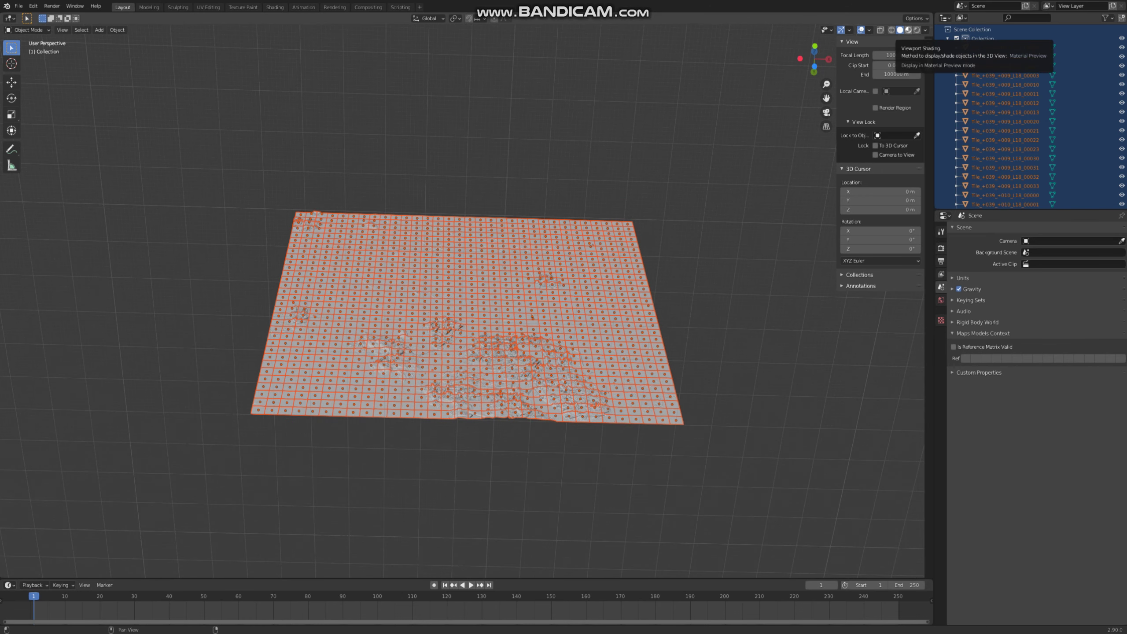
click(909, 29)
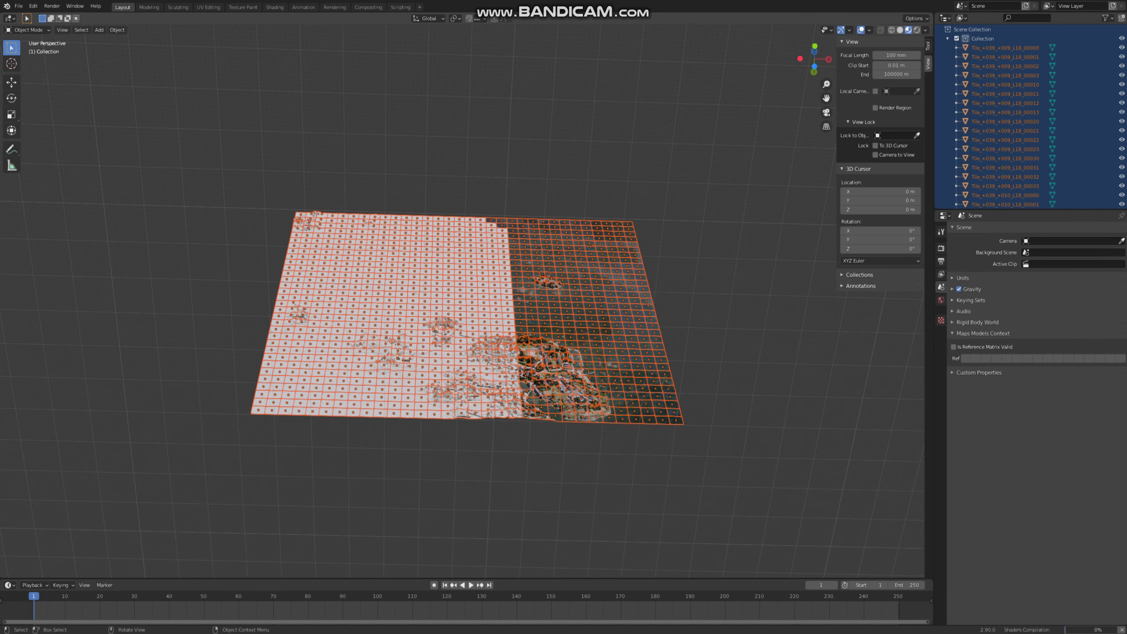
Deselect everything, orbit to a top-down view, and box-select the upper map tiles.
key(alt+a)
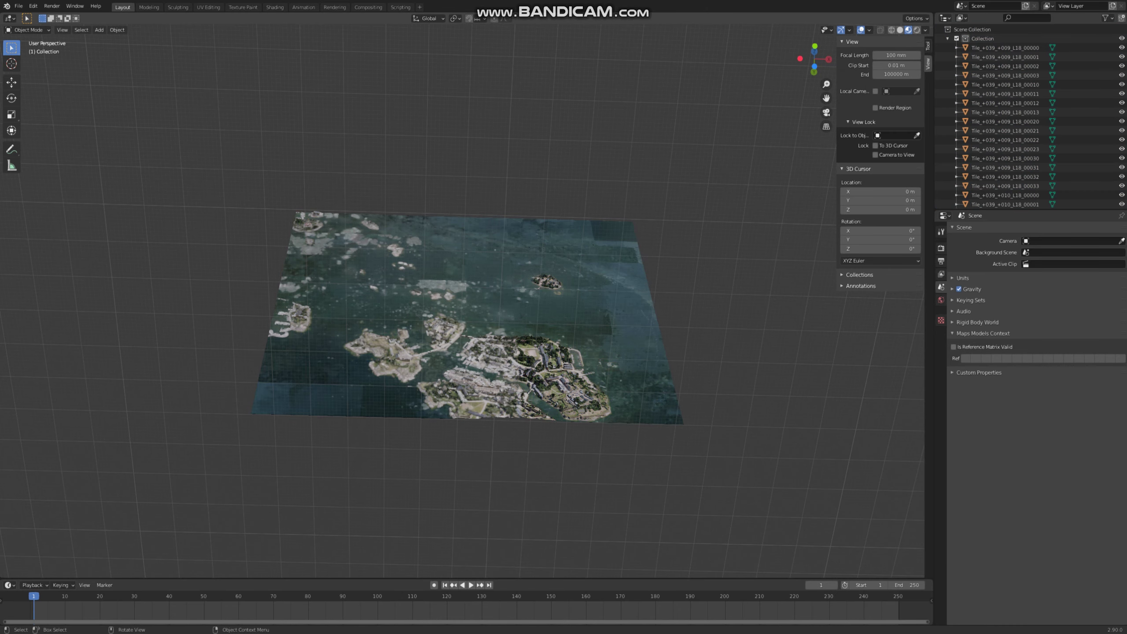
scroll(466, 317, up, 3)
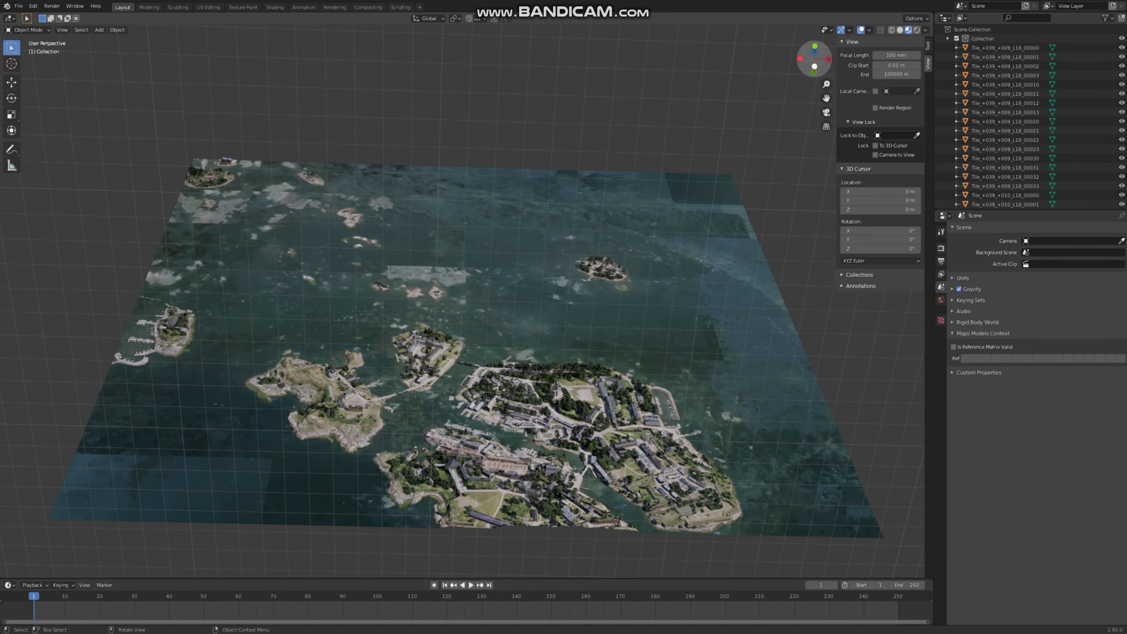
drag(814, 58, 816, 75)
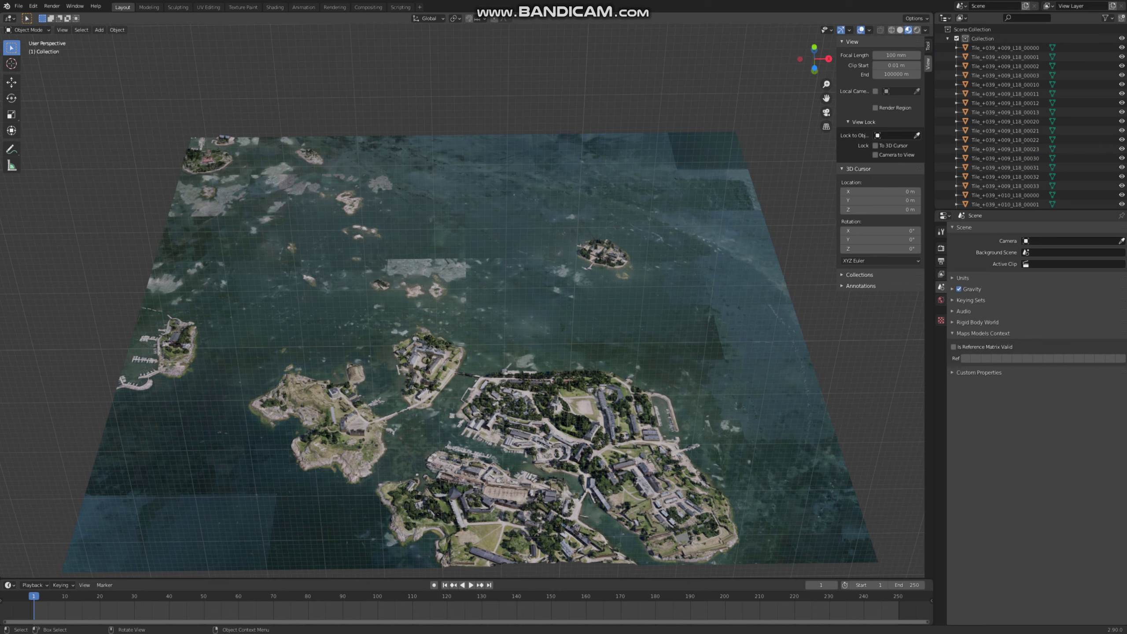
drag(115, 152, 849, 325)
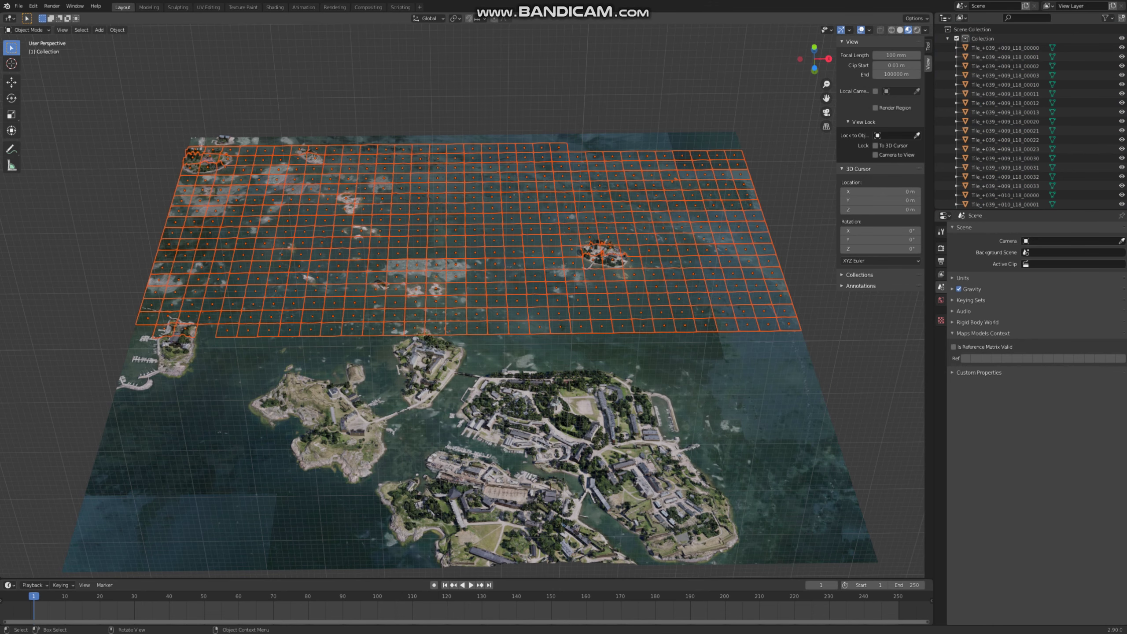
Delete the upper tiles, the strip behind them, and the left-edge tiles.
key(Delete)
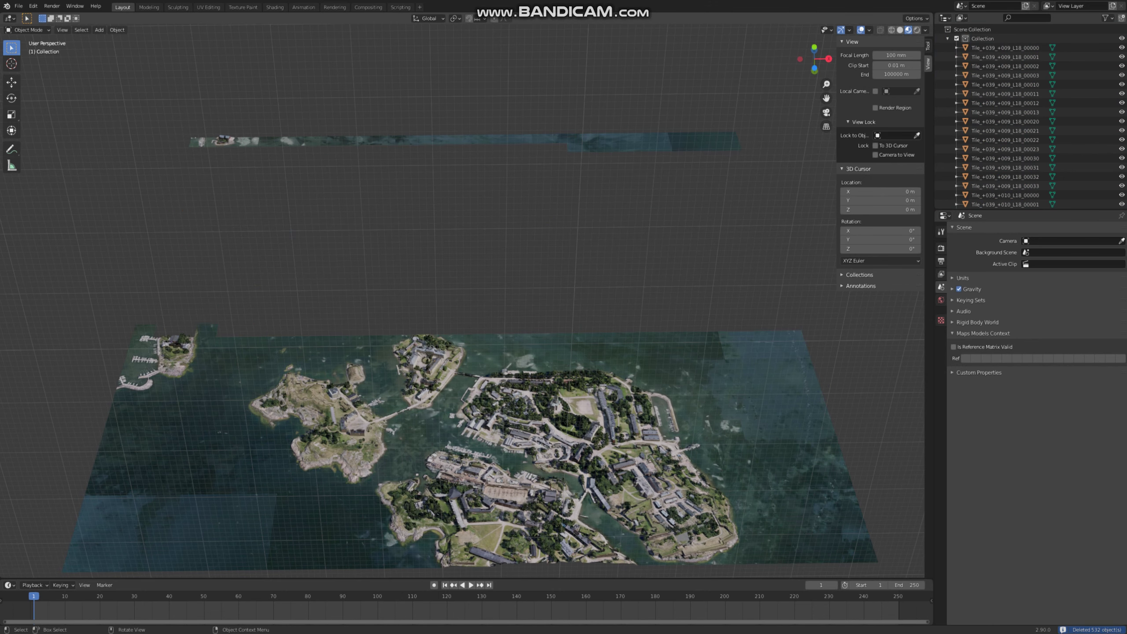
drag(175, 122, 743, 203)
key(Delete)
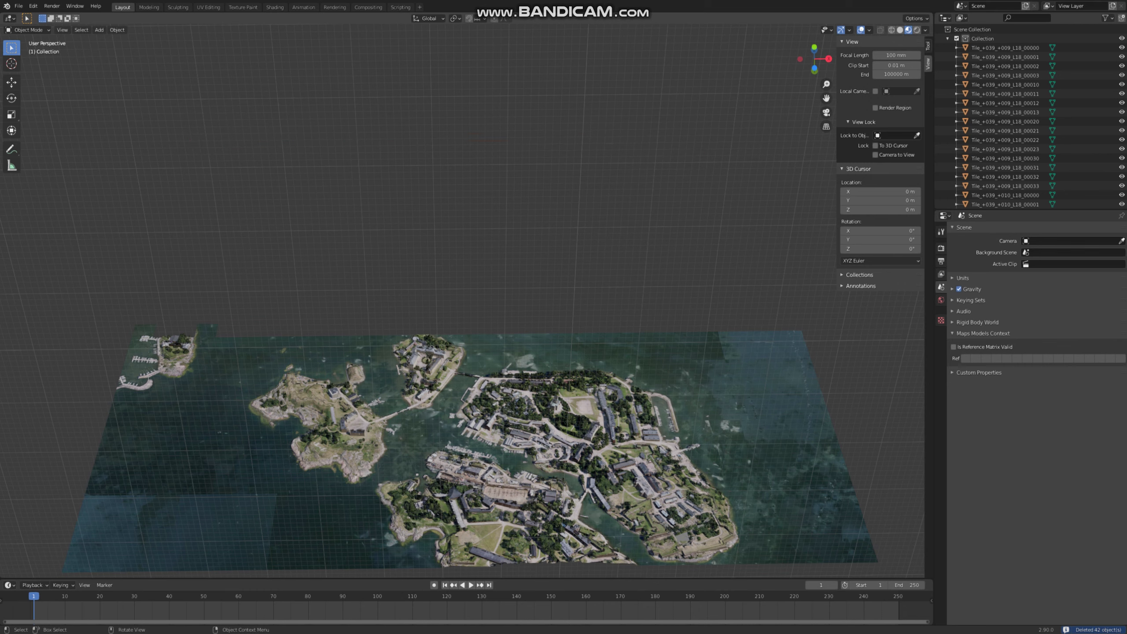
drag(97, 277, 233, 580)
key(Delete)
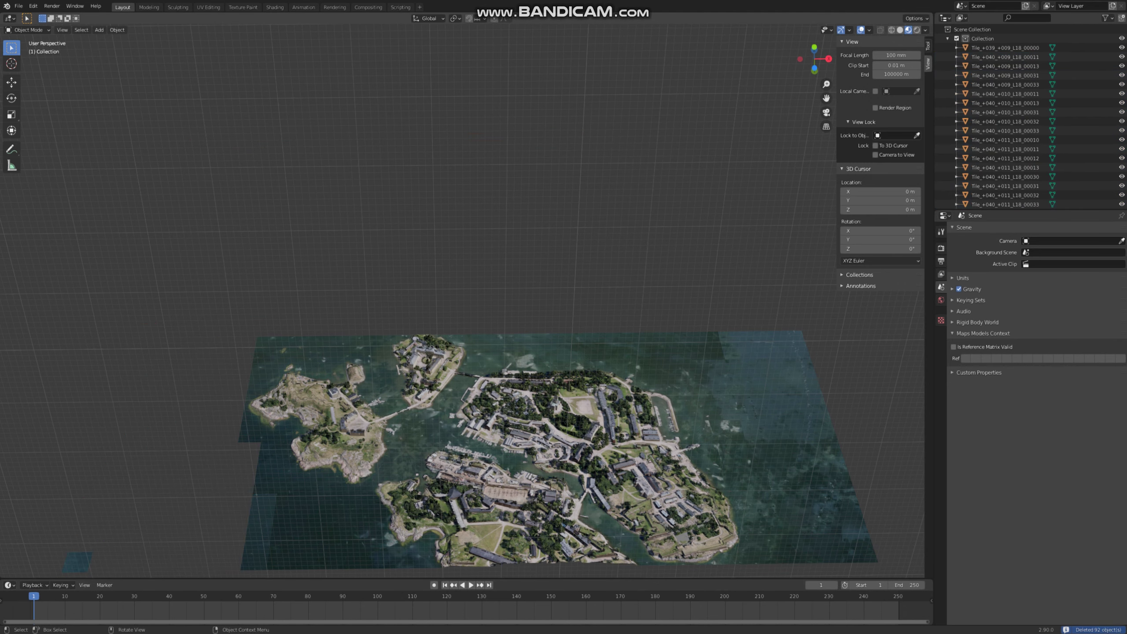
Delete the right-edge tiles and bring the main island up close.
drag(731, 288, 905, 557)
drag(758, 296, 879, 572)
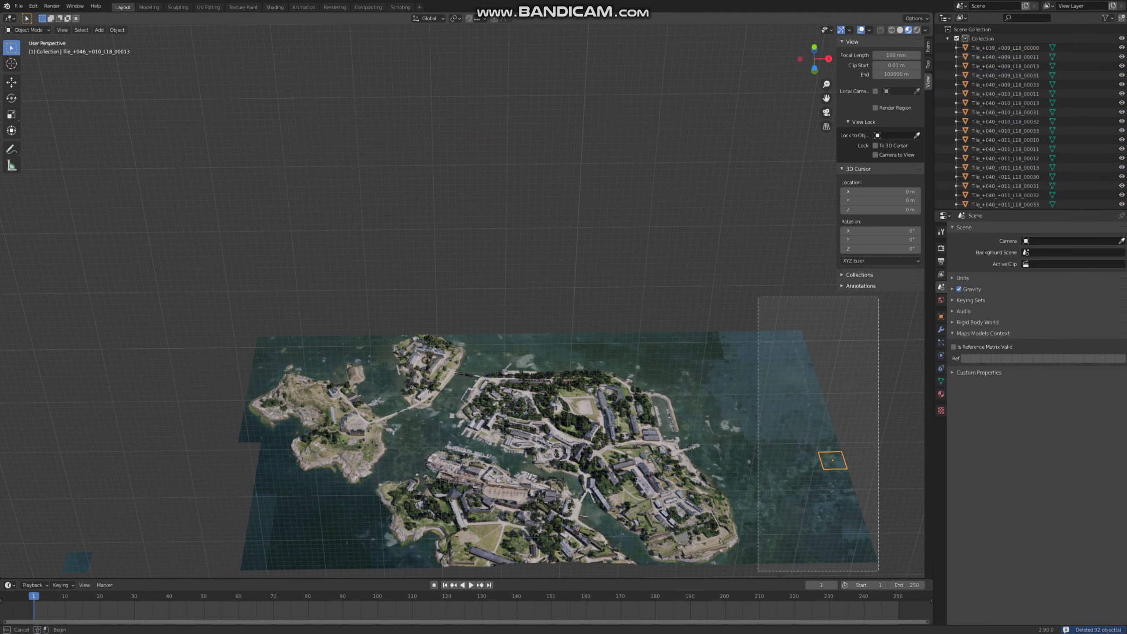
key(Delete)
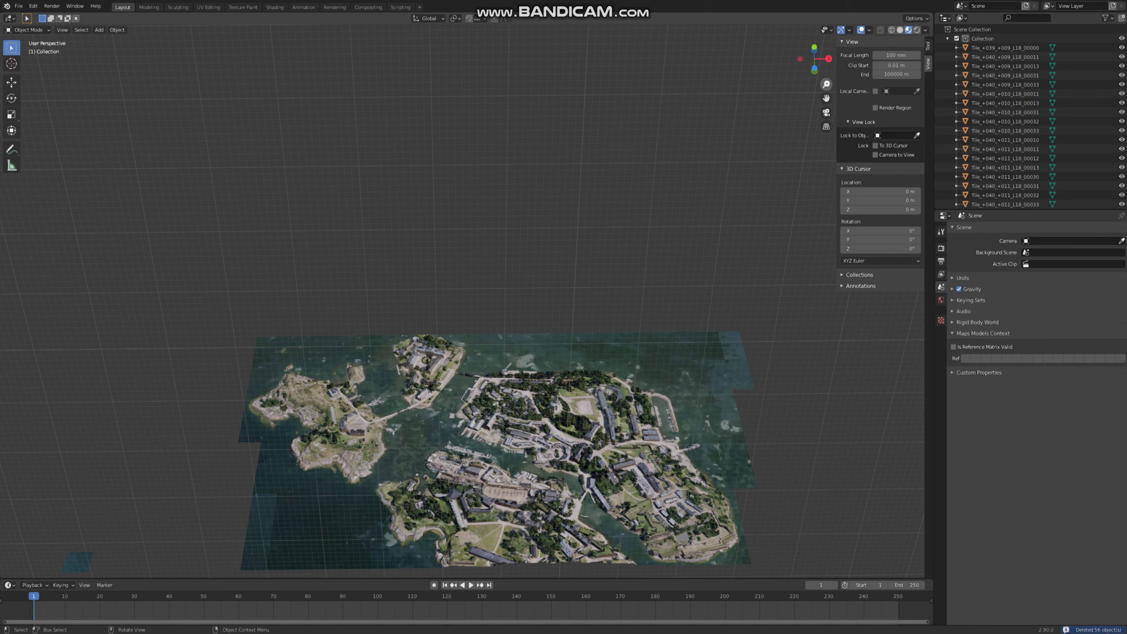
mouse_move(826, 98)
mouse_down()
mouse_move(826, 53)
mouse_move(798, 75)
mouse_up()
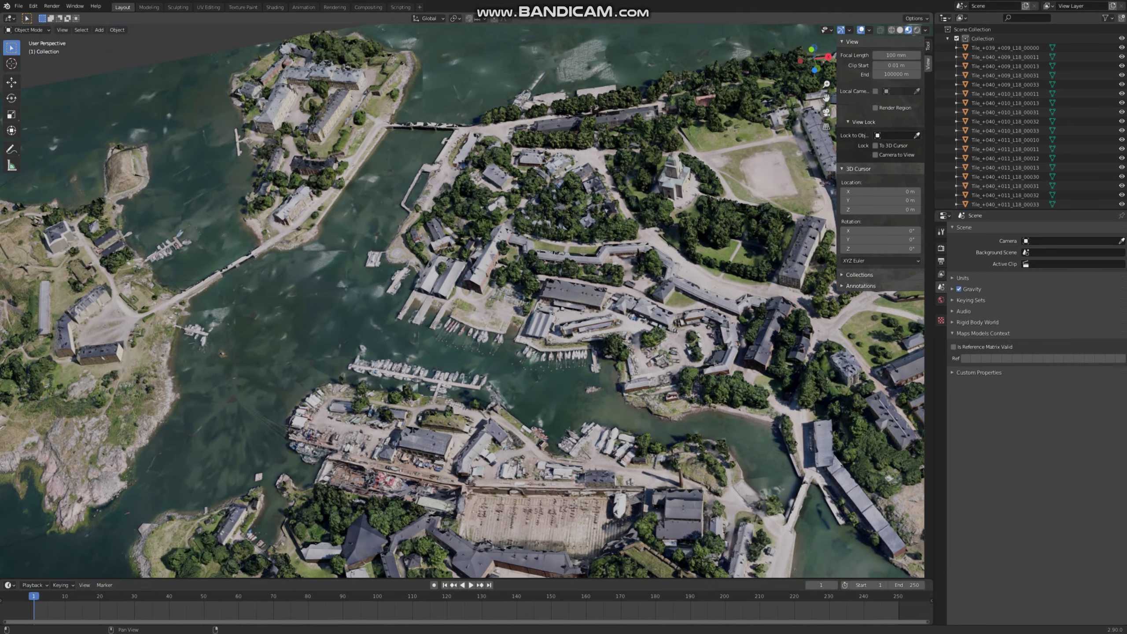